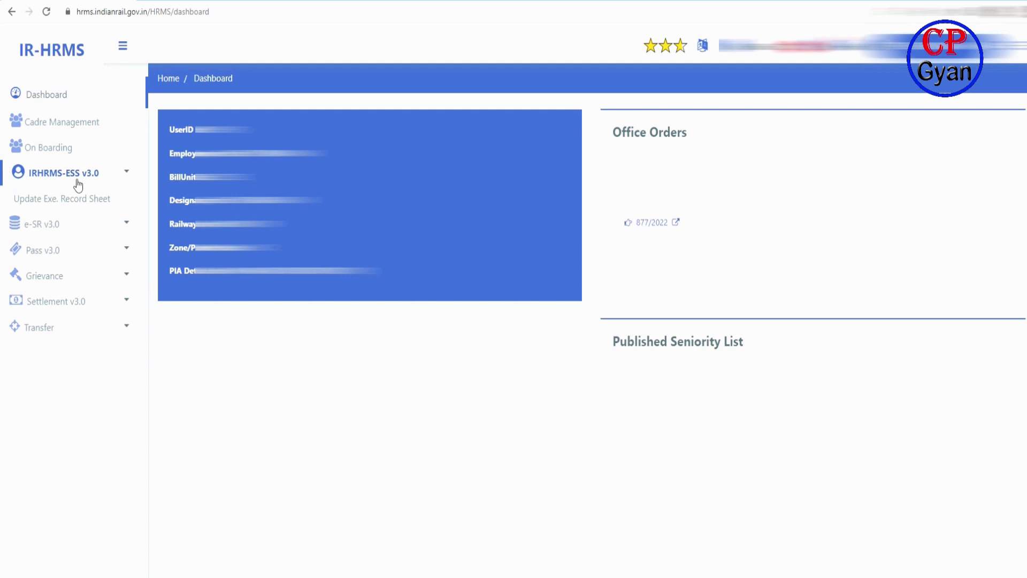
- Start a new Own Request Transfer Application from the IRHRMS-ESS v3.0 section
click(154, 167)
click(126, 172)
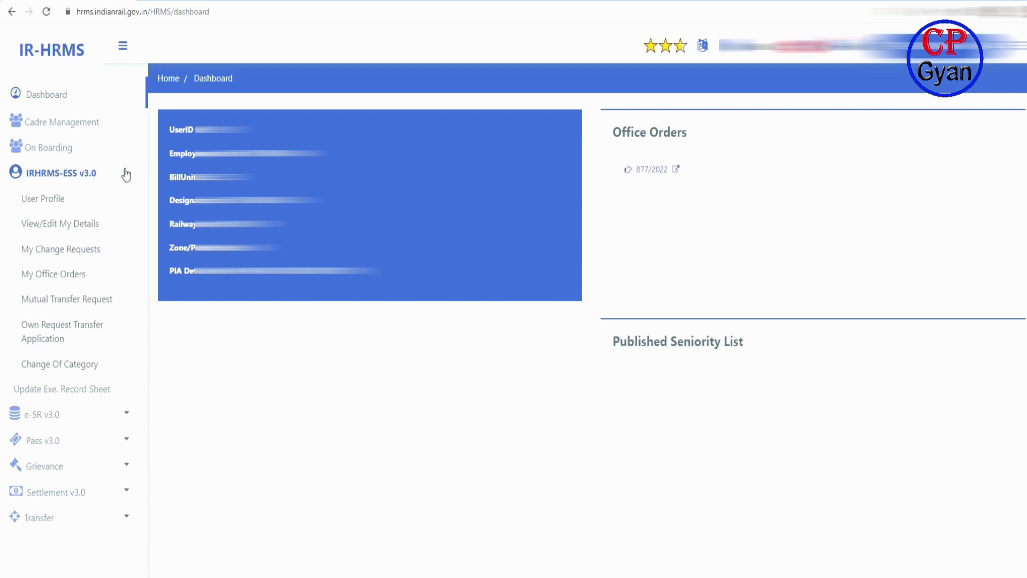
click(58, 199)
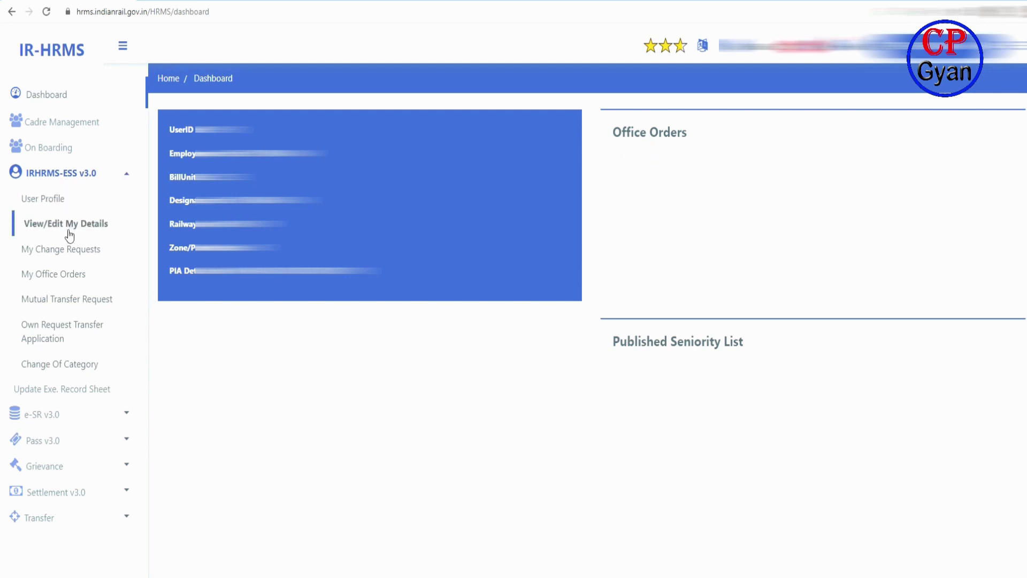
click(48, 338)
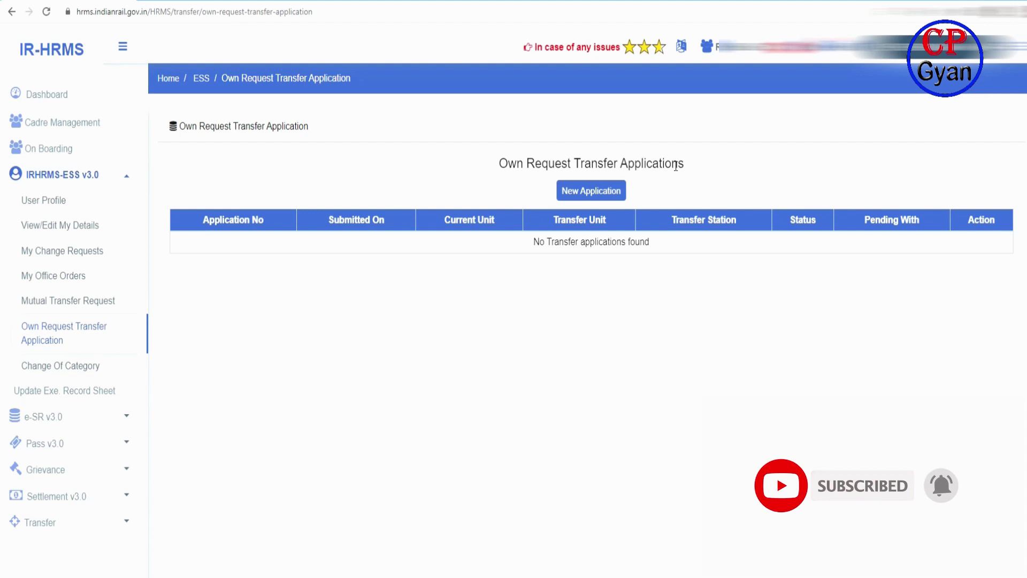
drag(498, 163, 721, 177)
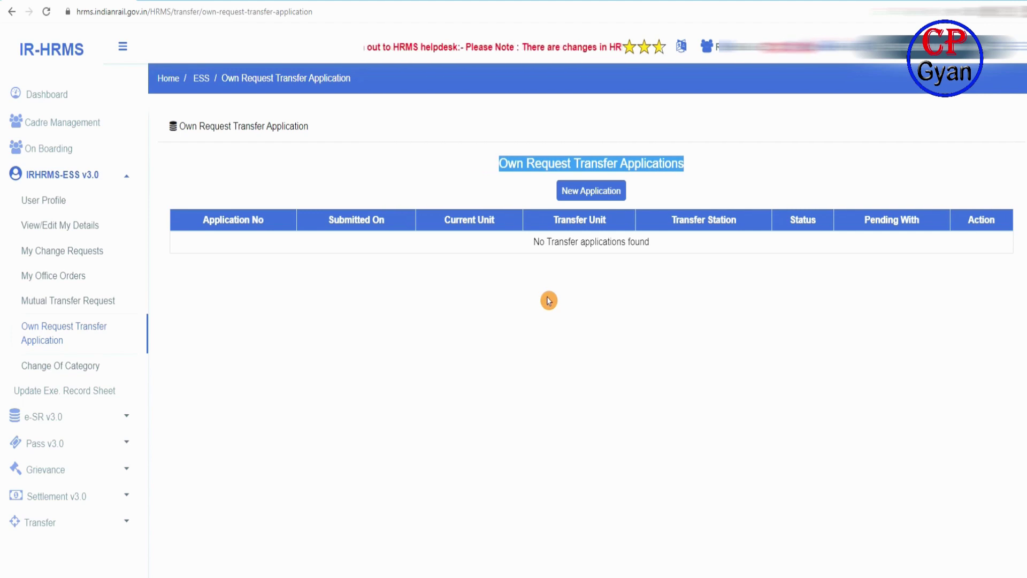
click(600, 194)
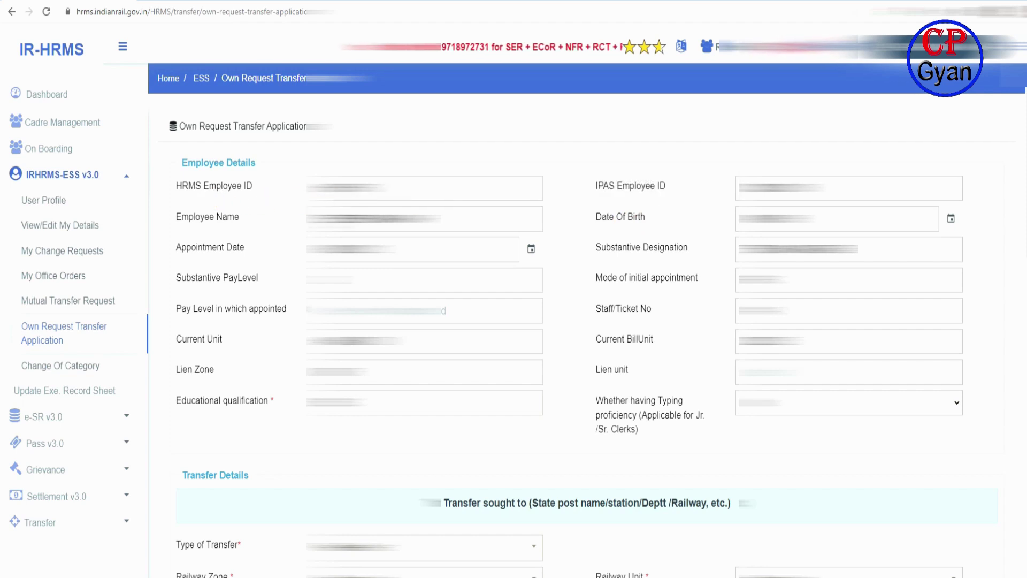
- Review the Employee Details section of the transfer application form
mouse_move(184, 252)
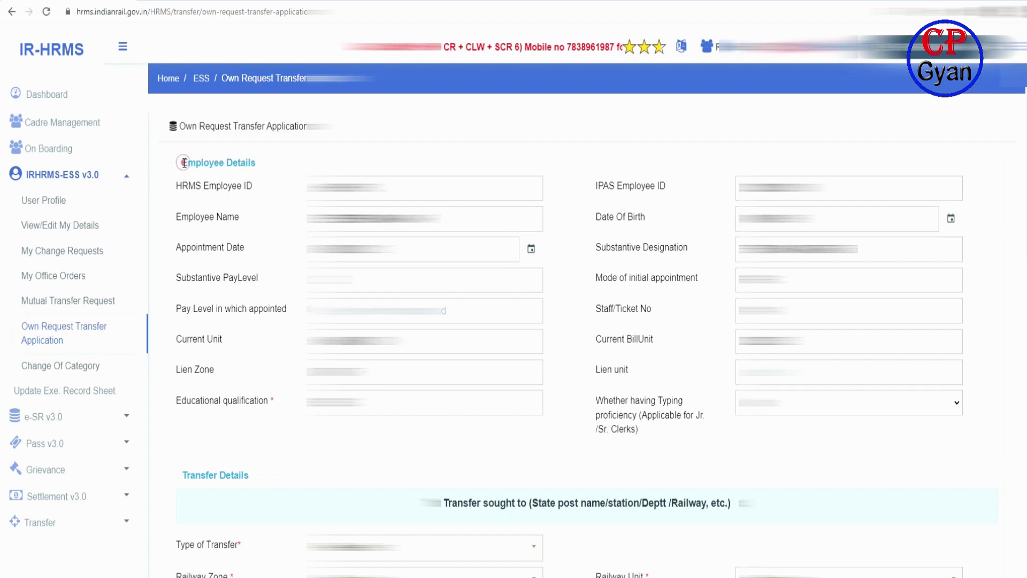
drag(184, 163, 269, 165)
click(278, 164)
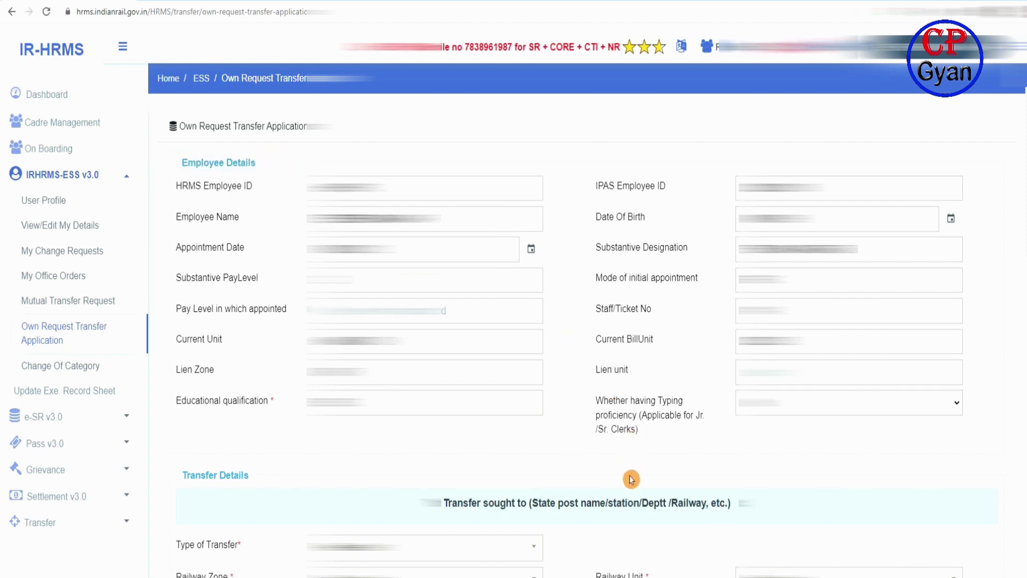
scroll(246, 89, down, 8)
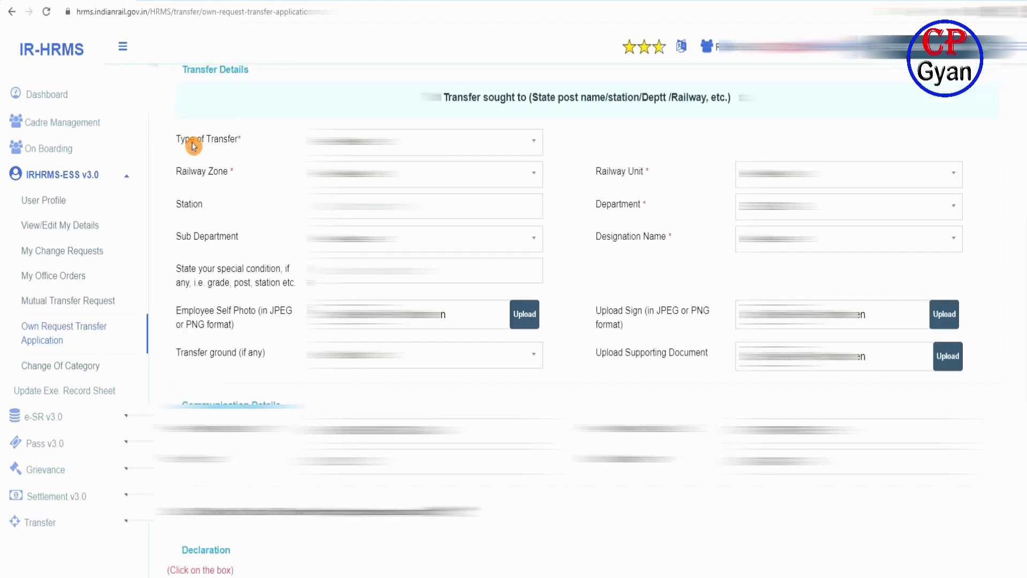
click(532, 140)
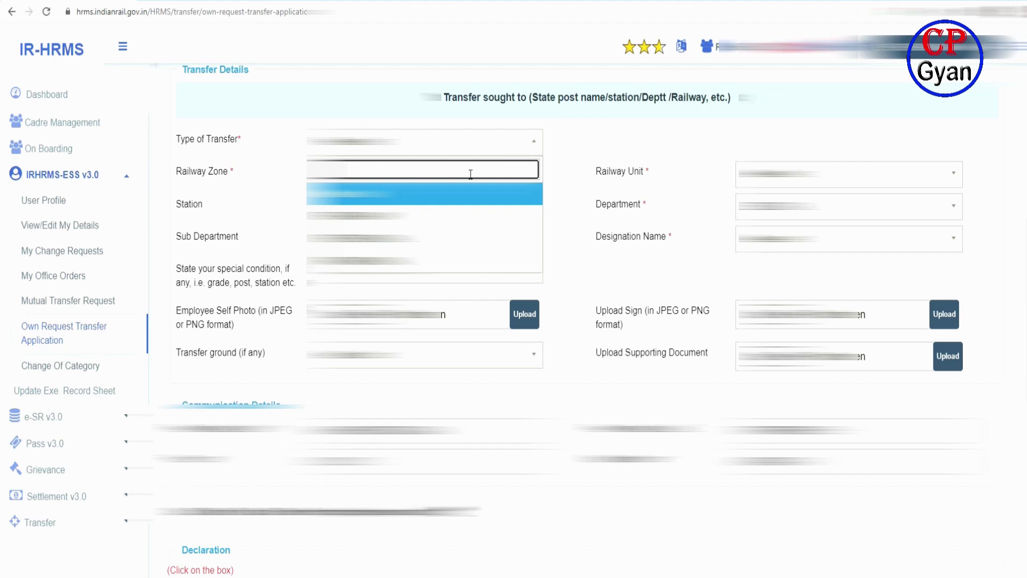
key(Down)
key(Down)
key(Down)
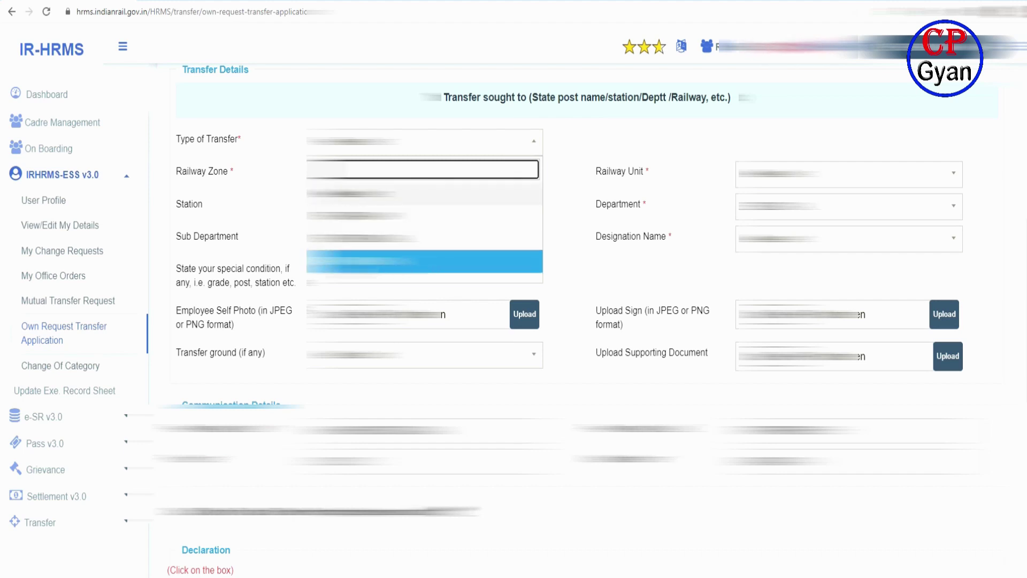
click(592, 239)
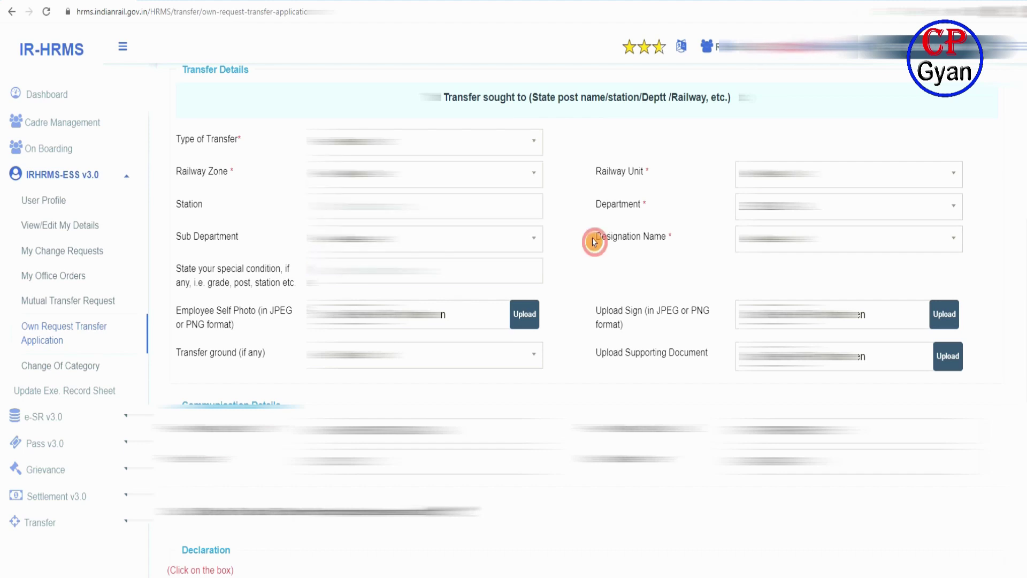
- Set the type of transfer to INTER RAILWAY and the railway zone to NORTH CENTRAL RAILWAY(NCR)
click(511, 140)
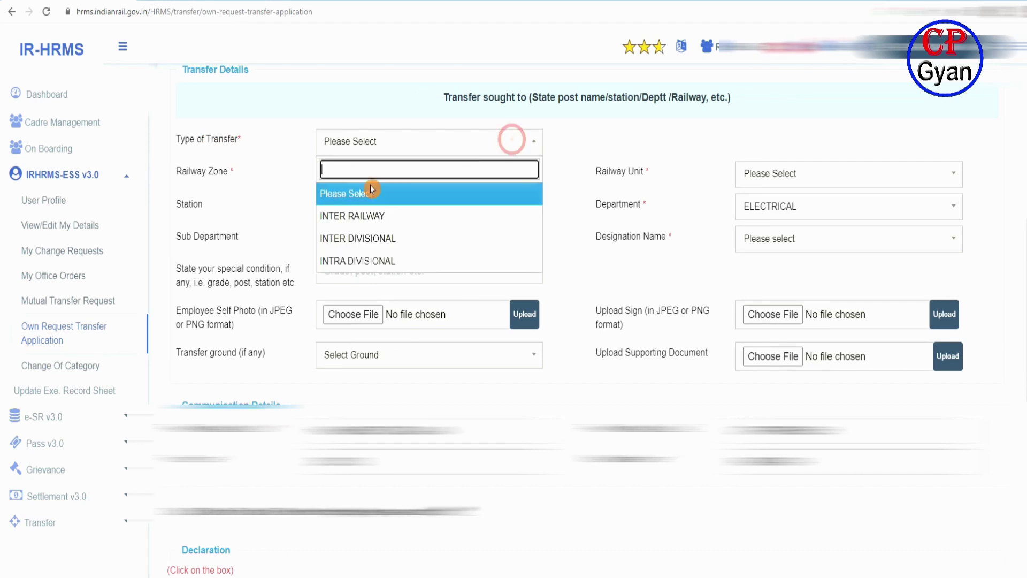
click(353, 214)
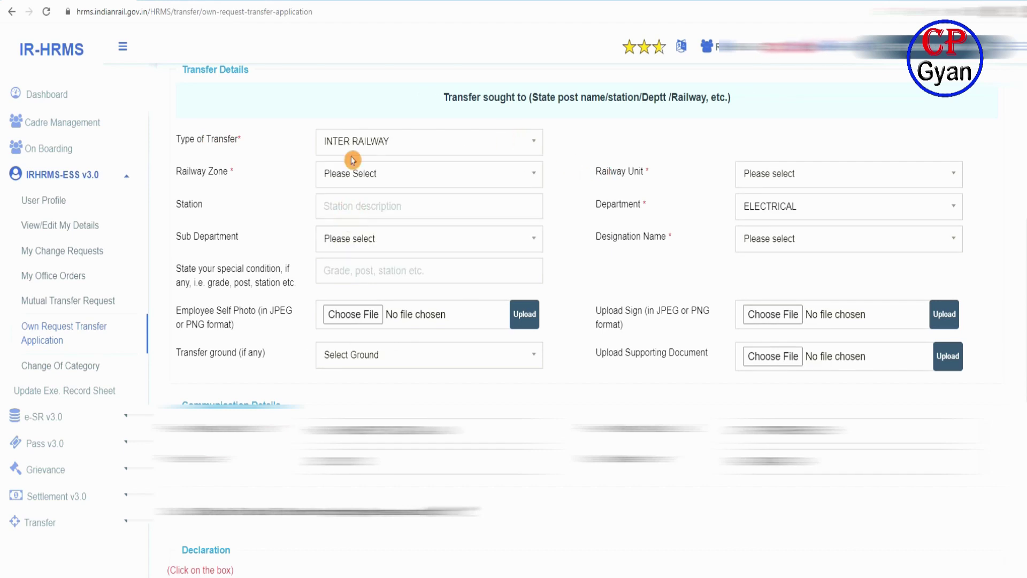
click(515, 177)
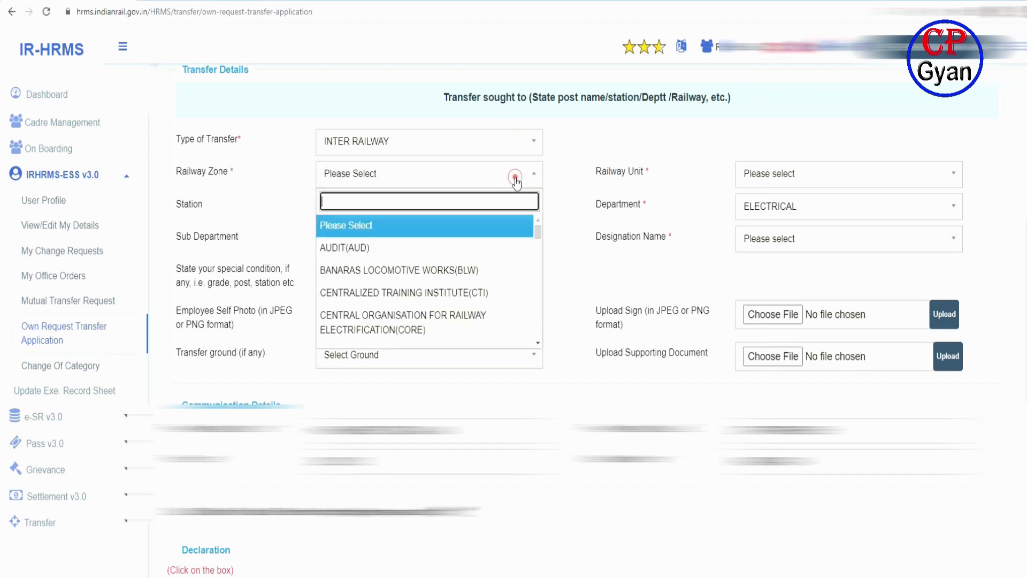
scroll(393, 273, down, 4)
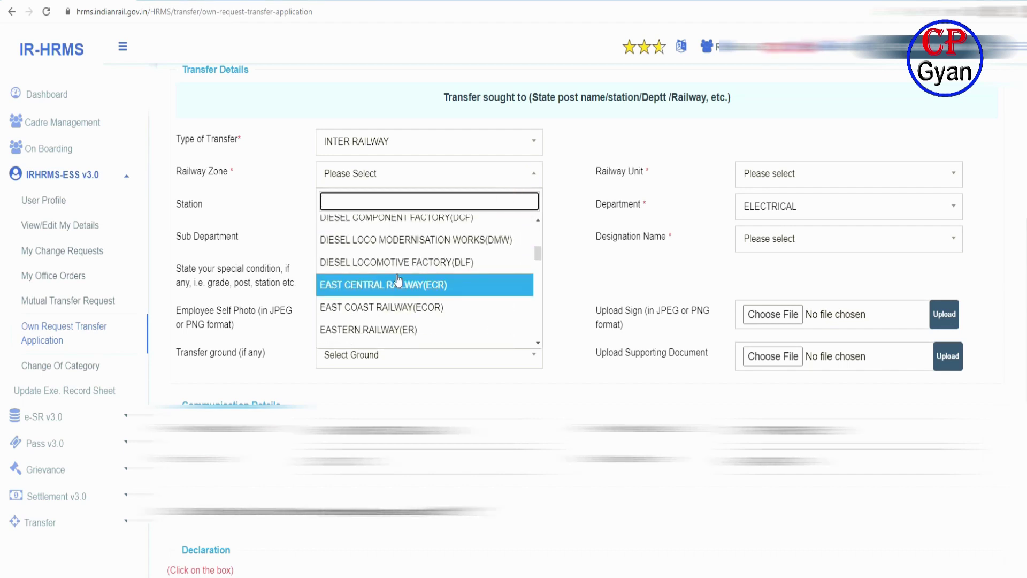
scroll(398, 279, up, 2)
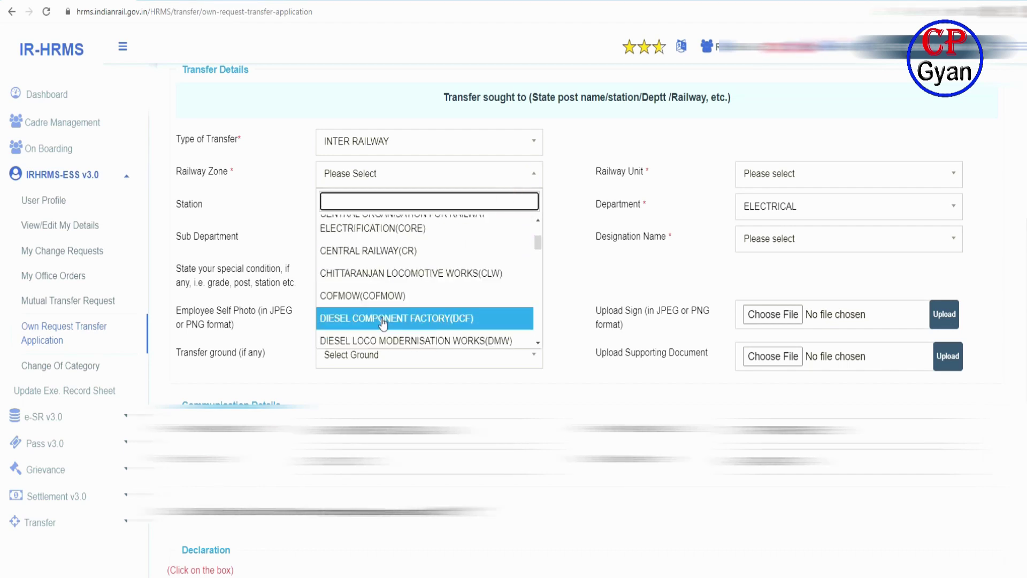
scroll(378, 281, up, 2)
scroll(380, 284, down, 4)
scroll(385, 295, down, 7)
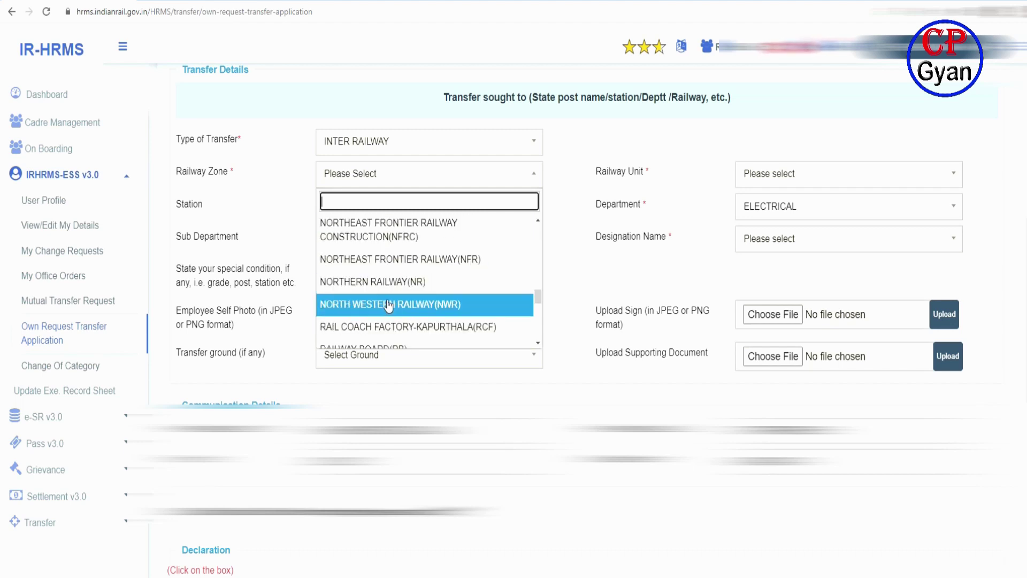
scroll(390, 300, up, 4)
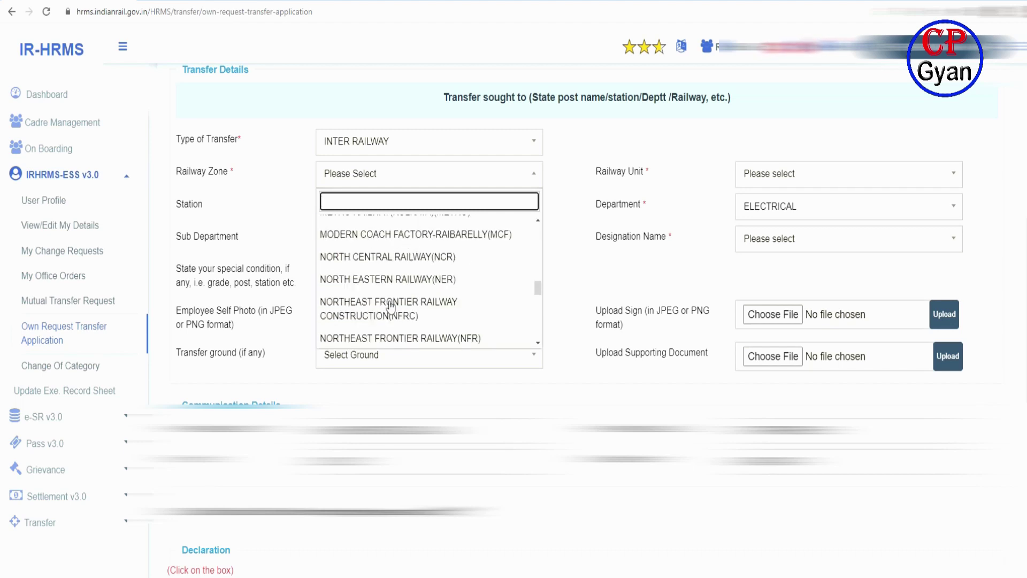
click(390, 272)
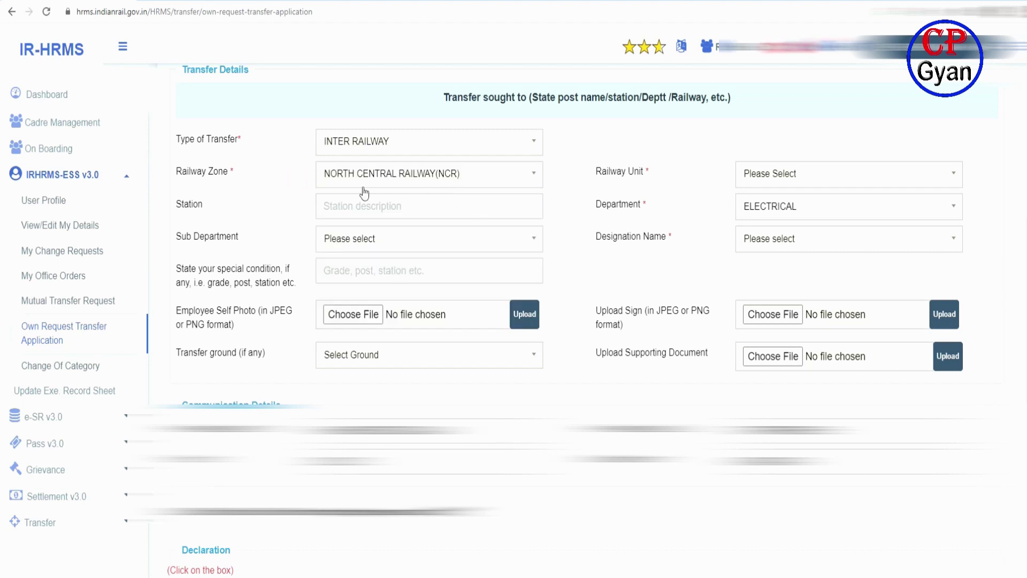
- Set the railway unit of the requested transfer to JHANSI (DIV)
click(950, 173)
scroll(832, 230, down, 5)
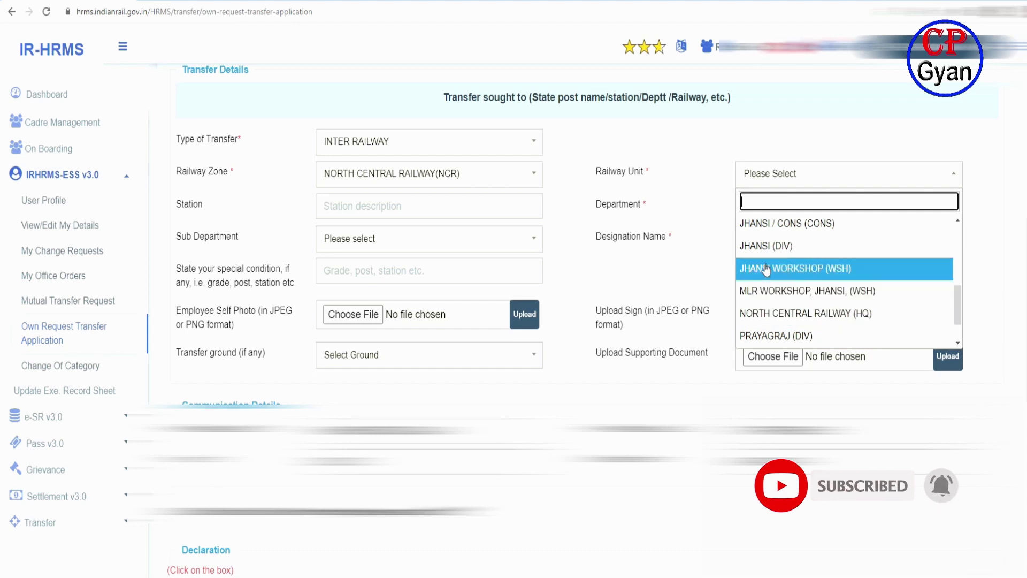
click(716, 245)
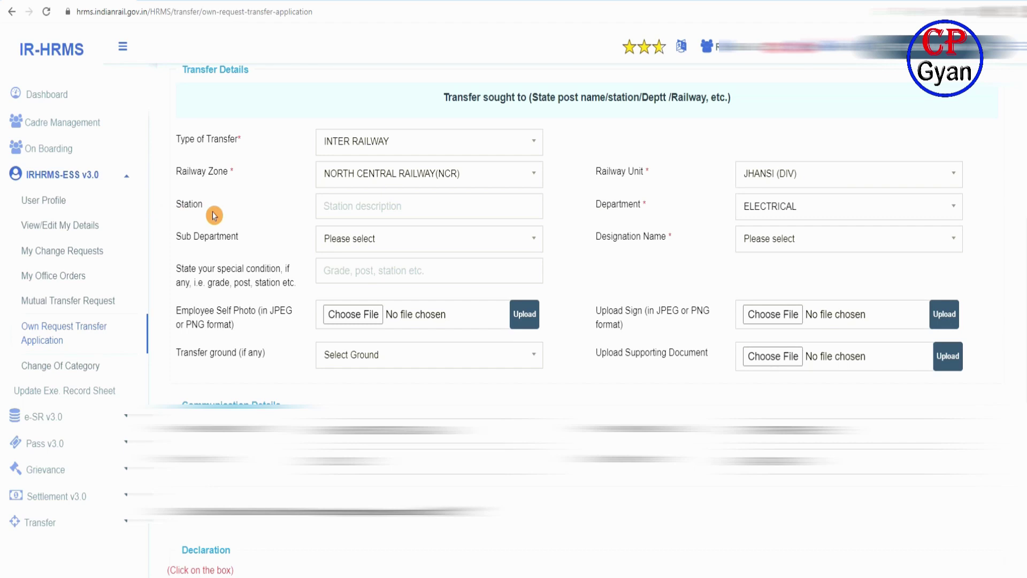
- Examine the Station and Department fields and the options offered for Sub Department and Transfer ground, without choosing any
click(358, 203)
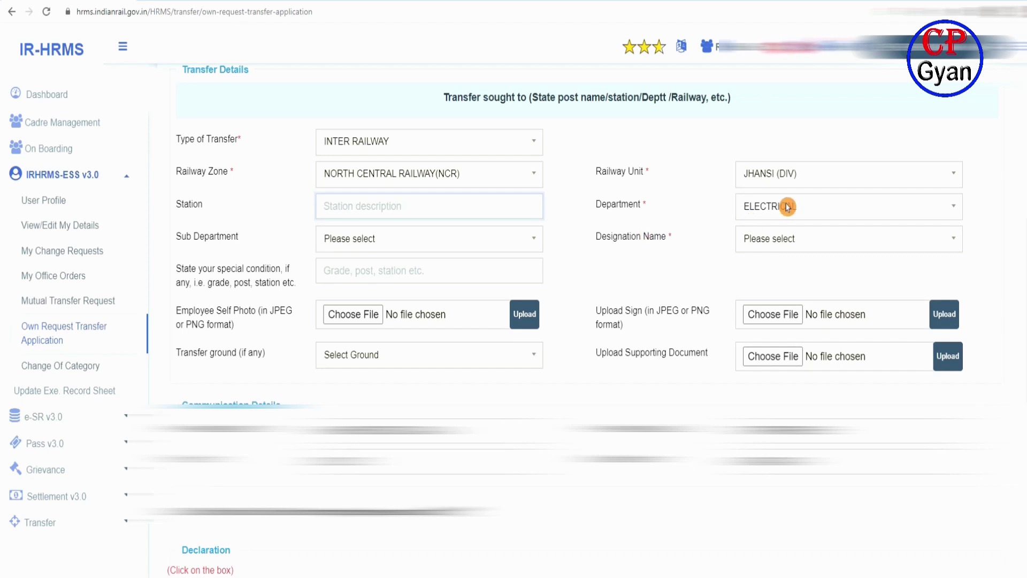
click(943, 205)
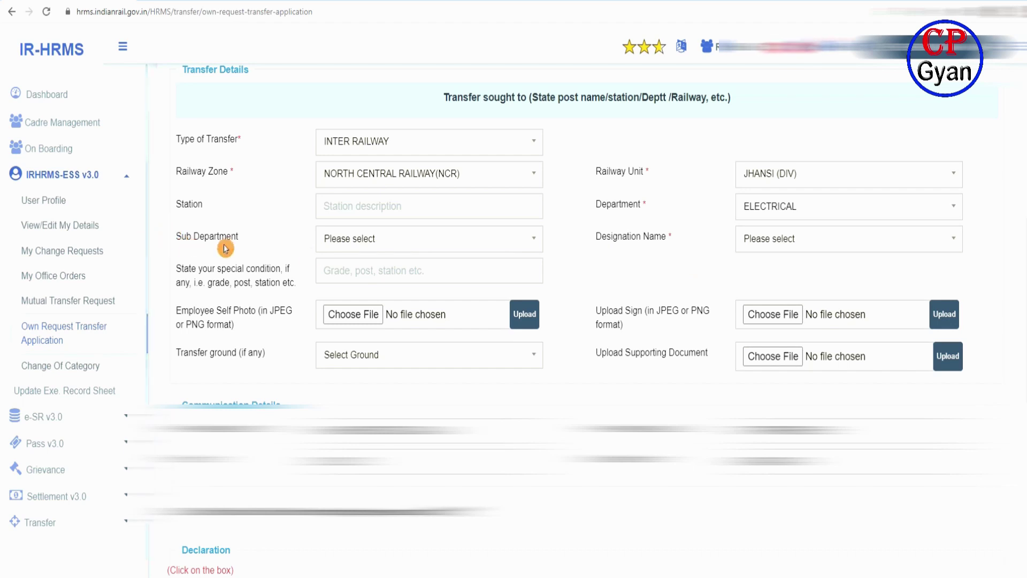
click(534, 244)
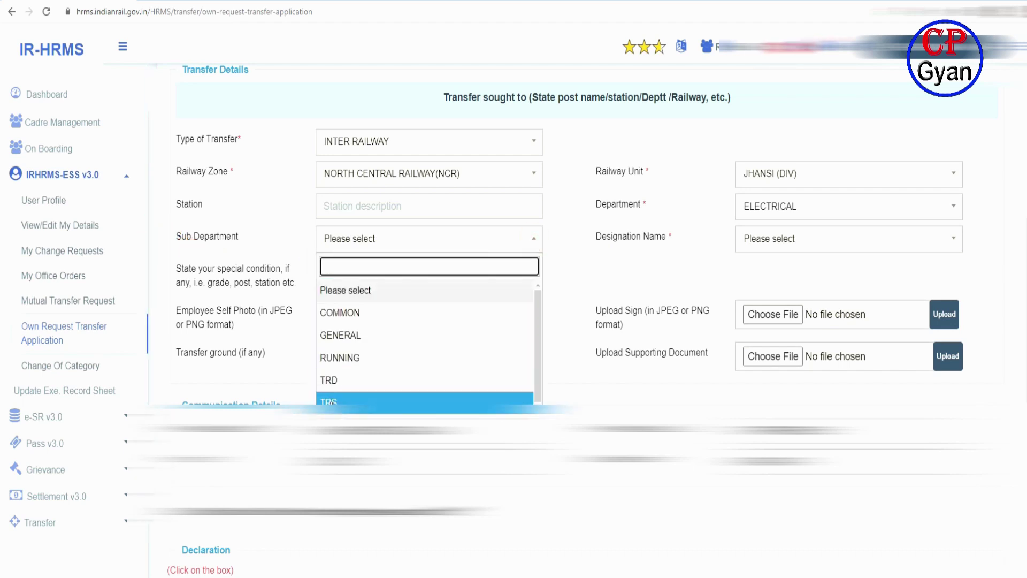
click(656, 269)
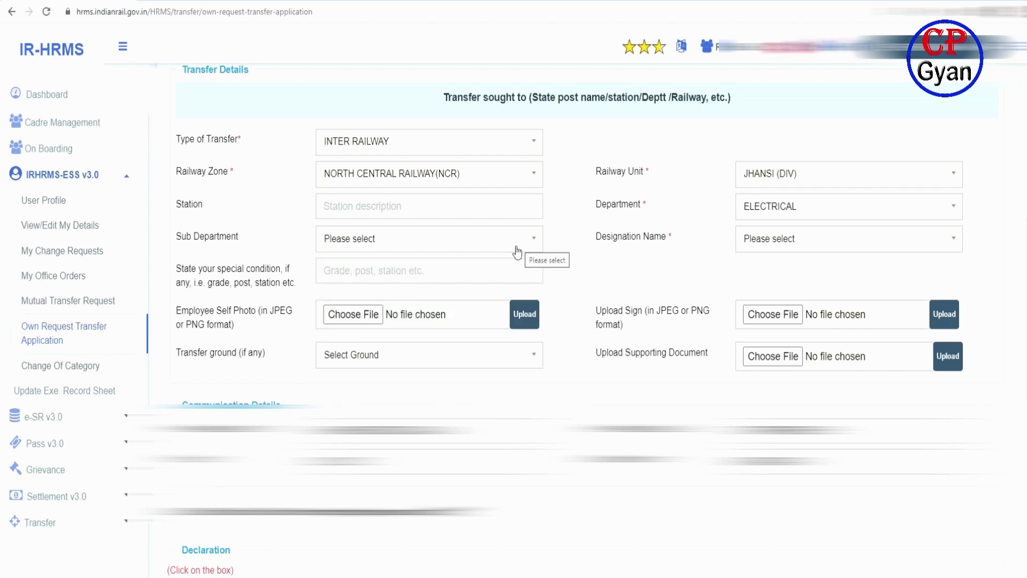
click(221, 284)
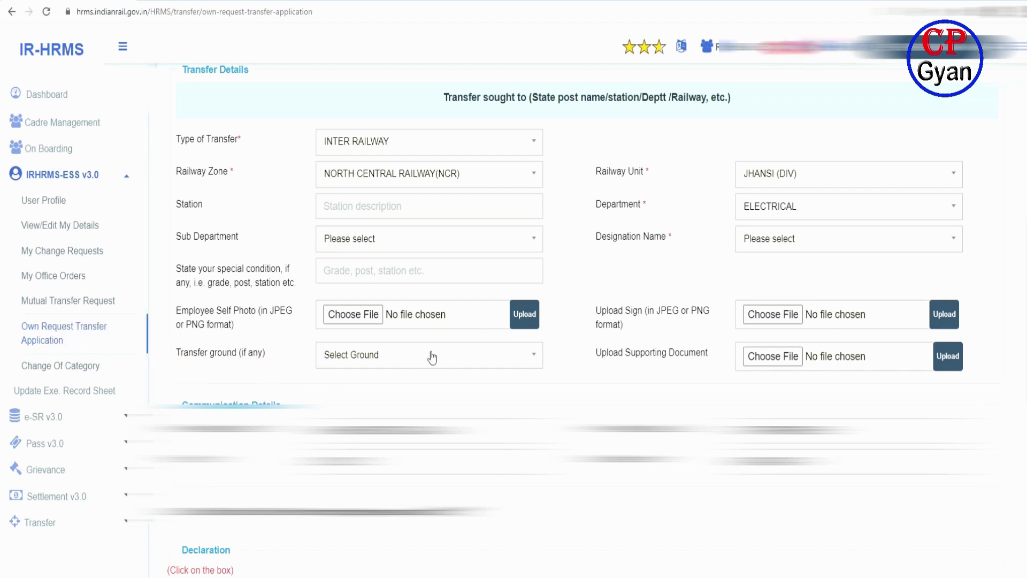
click(538, 357)
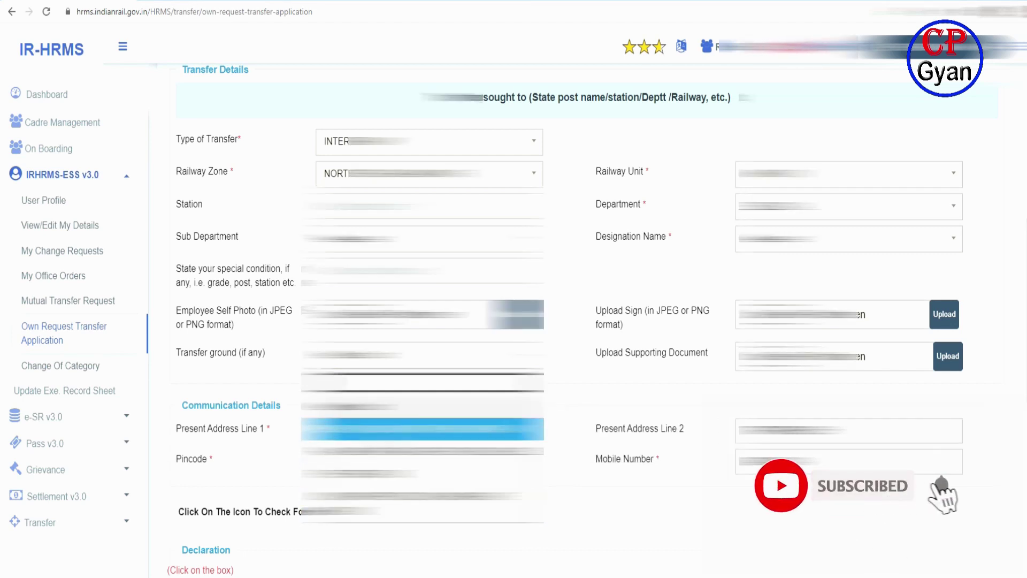
click(601, 388)
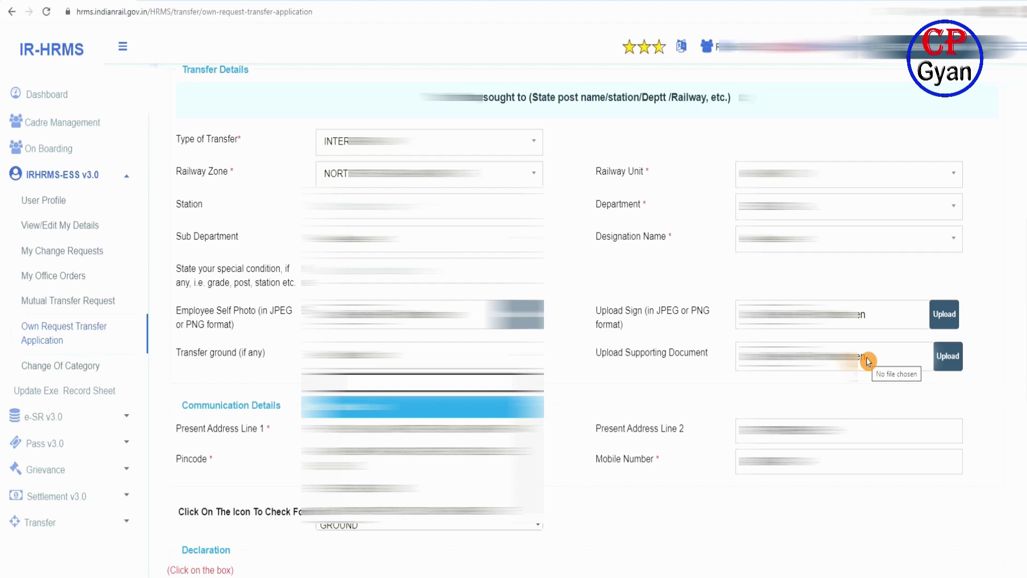
click(618, 384)
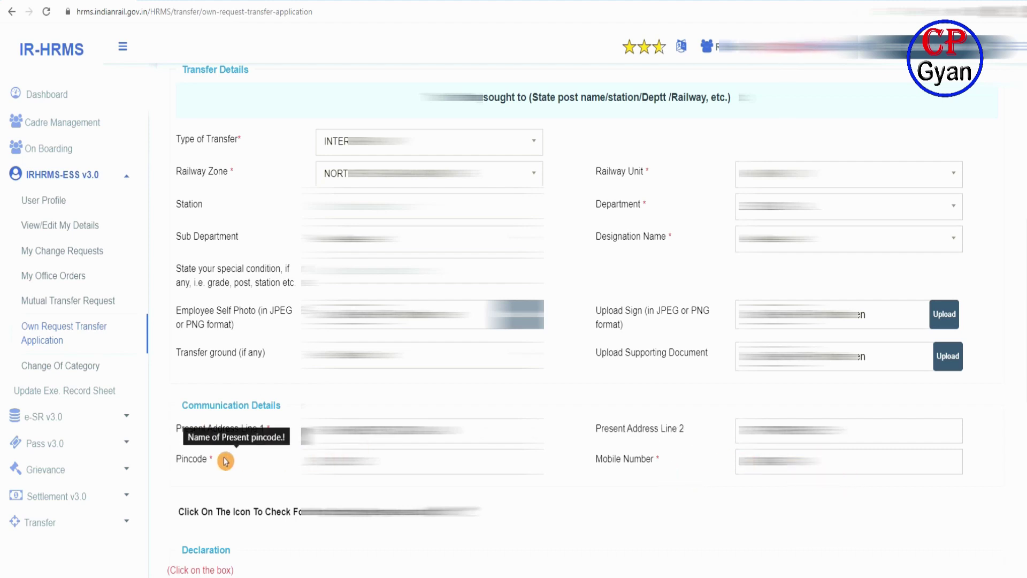
- Check the list of incoming employees to the unit, including its entries-per-page setting, and close it
scroll(316, 412, down, 2)
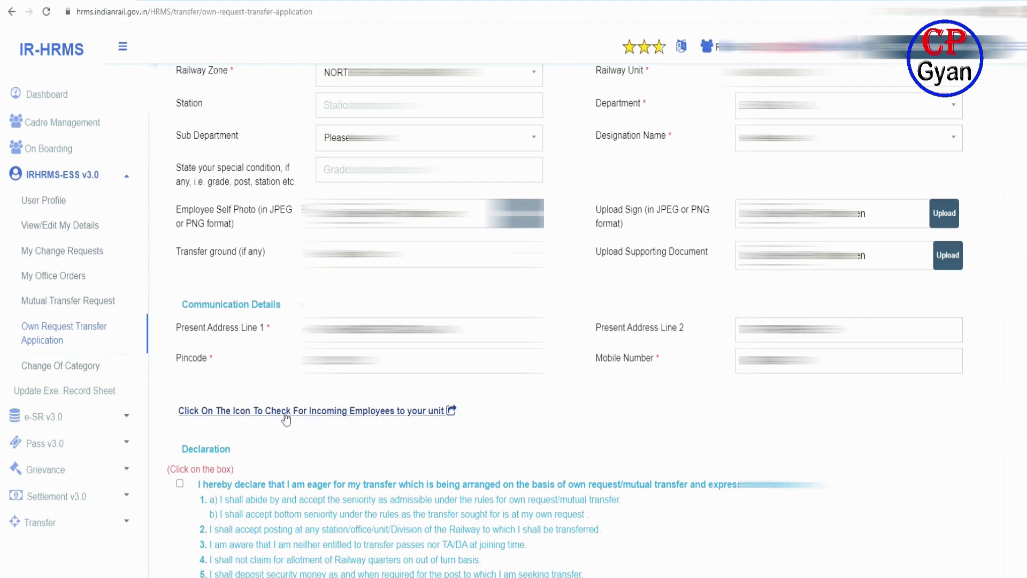
click(422, 411)
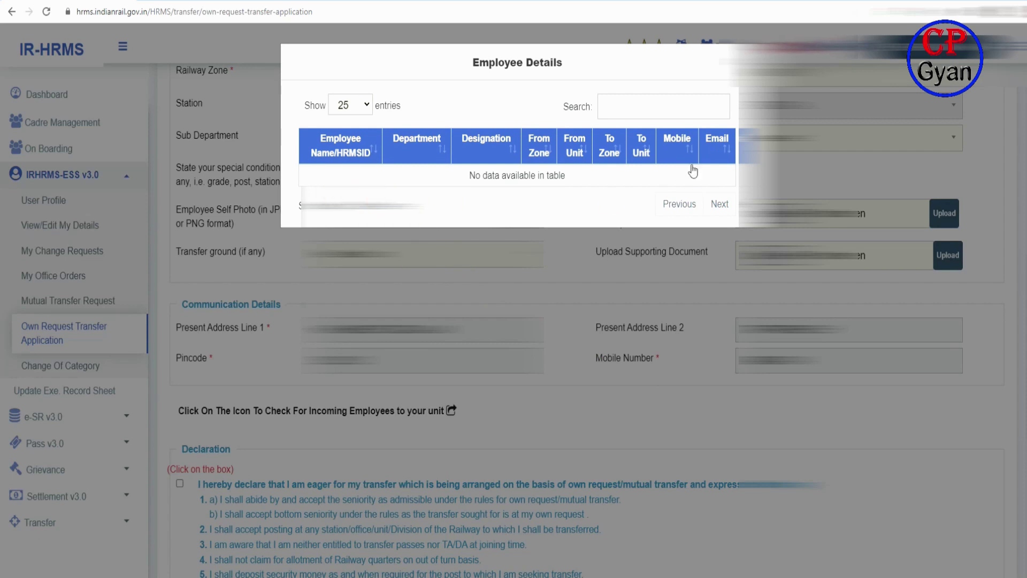
click(367, 105)
click(367, 104)
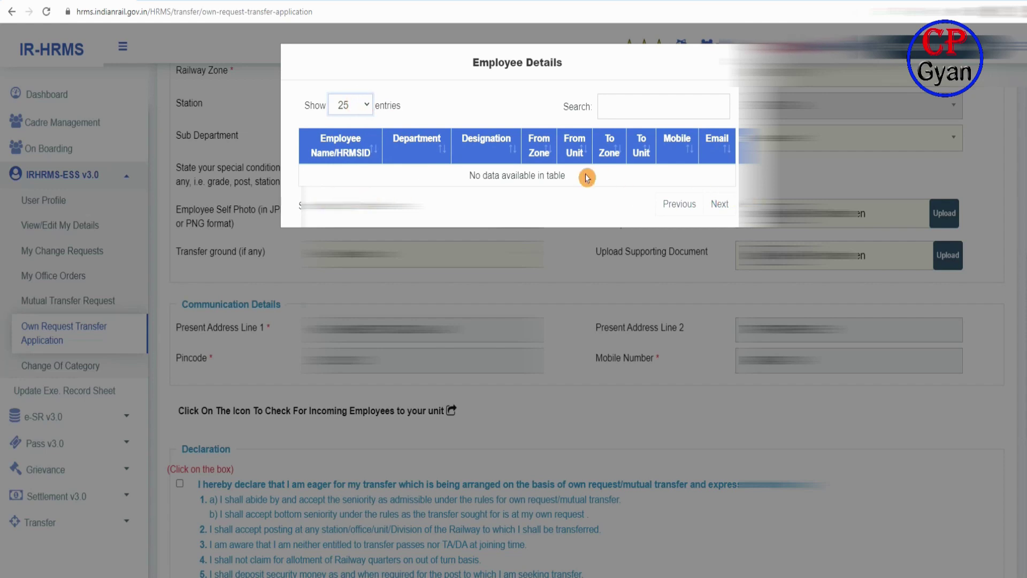
key(Escape)
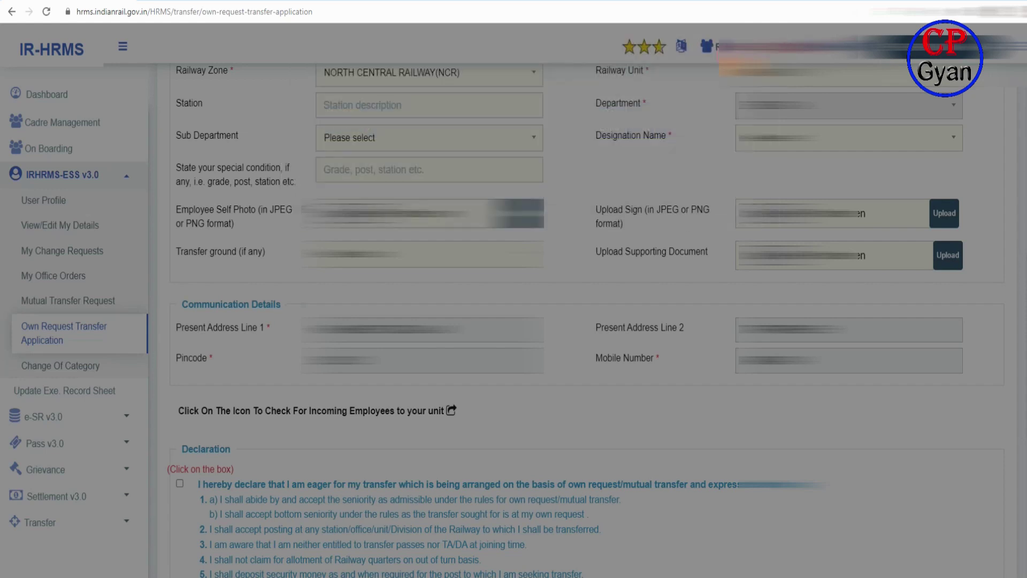
- Accept the own request transfer declaration and activate the supervisor's Officer Name field
scroll(641, 145, down, 7)
click(180, 122)
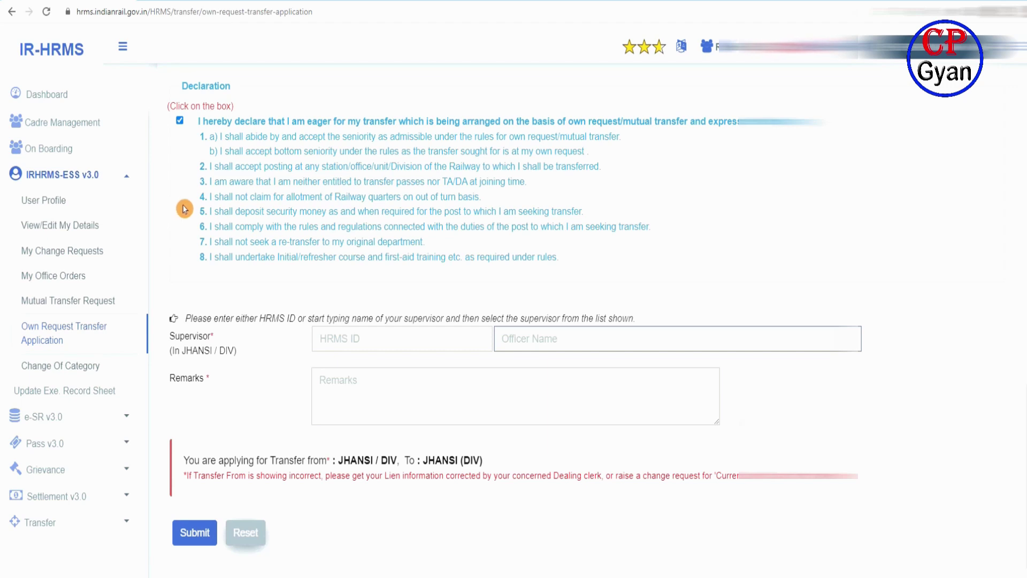
click(525, 338)
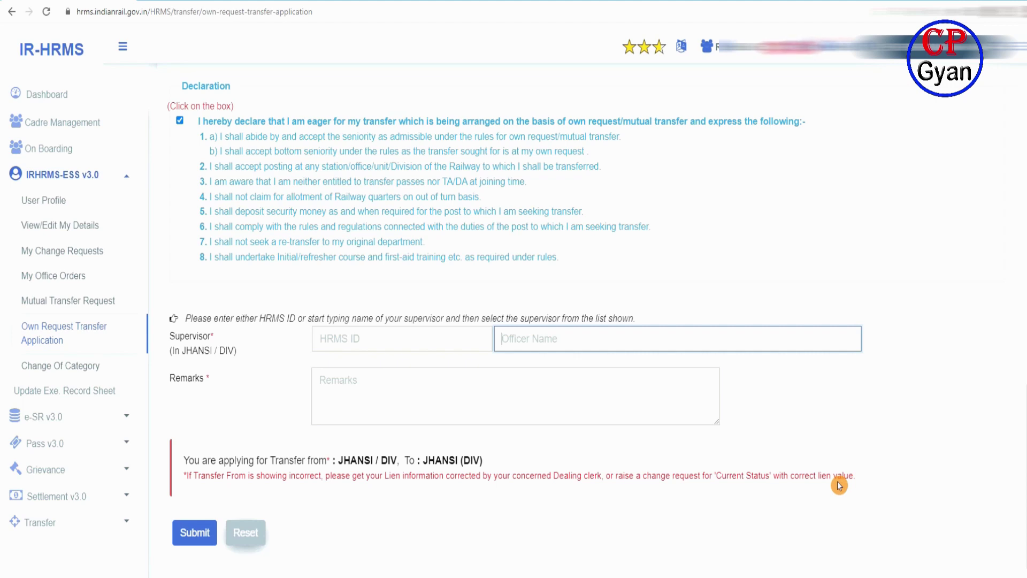
- Enter a partial supervisor name as the Officer Name, look through the suggested employees, and close the list without choosing one
text(kumar)
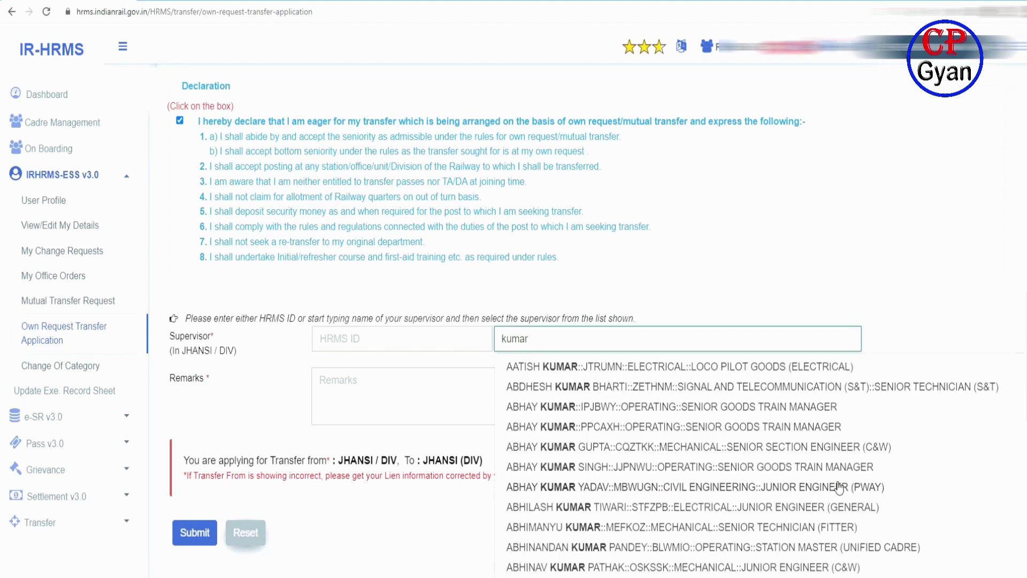
scroll(898, 527, down, 8)
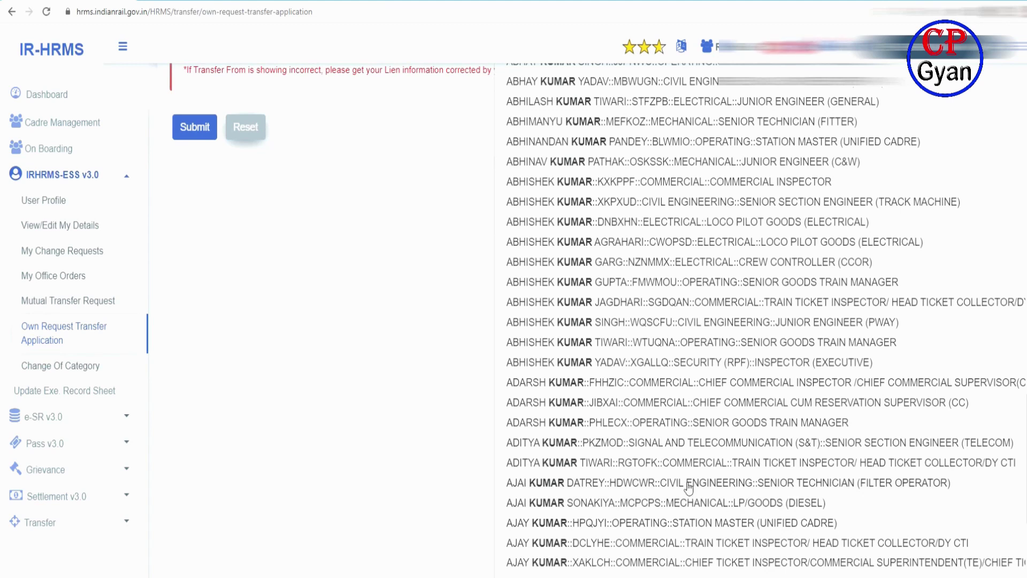
scroll(689, 489, up, 8)
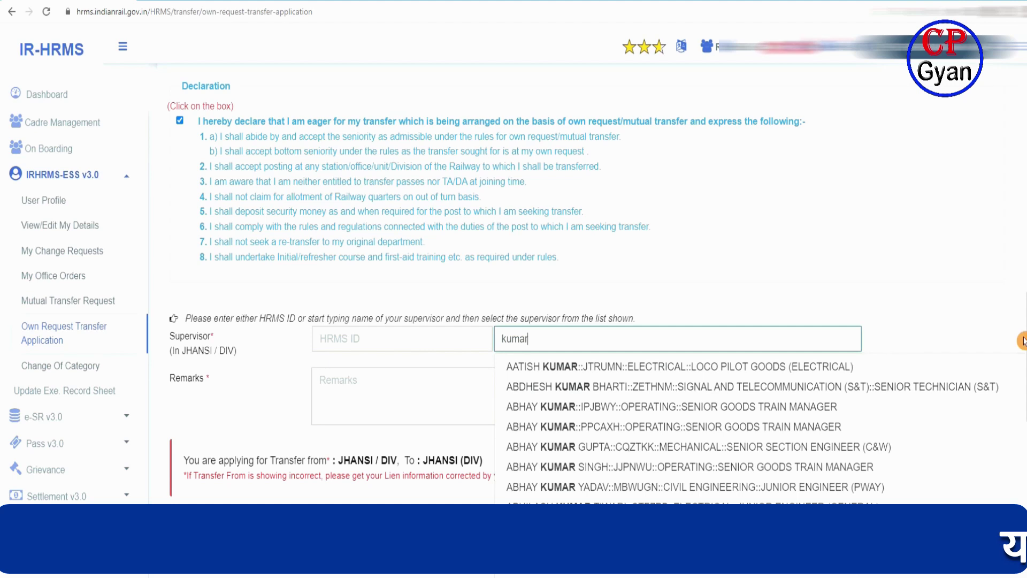
click(953, 332)
- Check the empty Remarks field and the Transfer from and To units in the application summary above the submit option
click(423, 388)
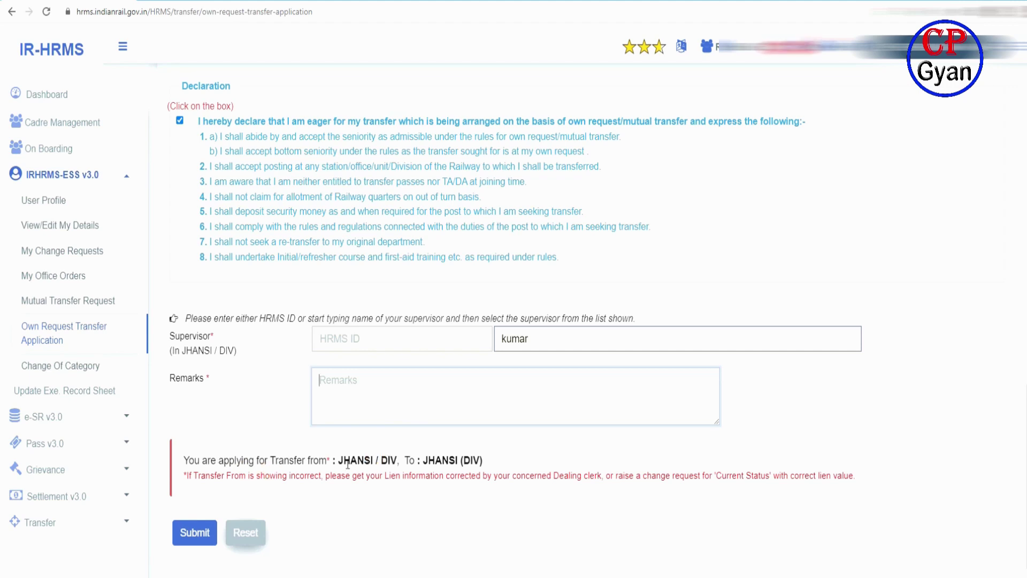
drag(338, 461, 489, 461)
click(507, 458)
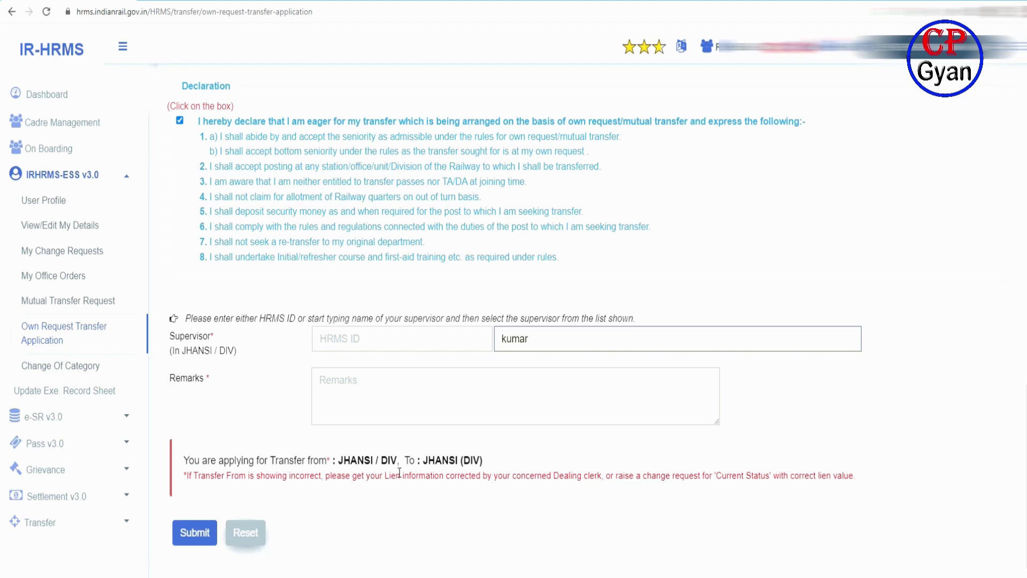
click(617, 529)
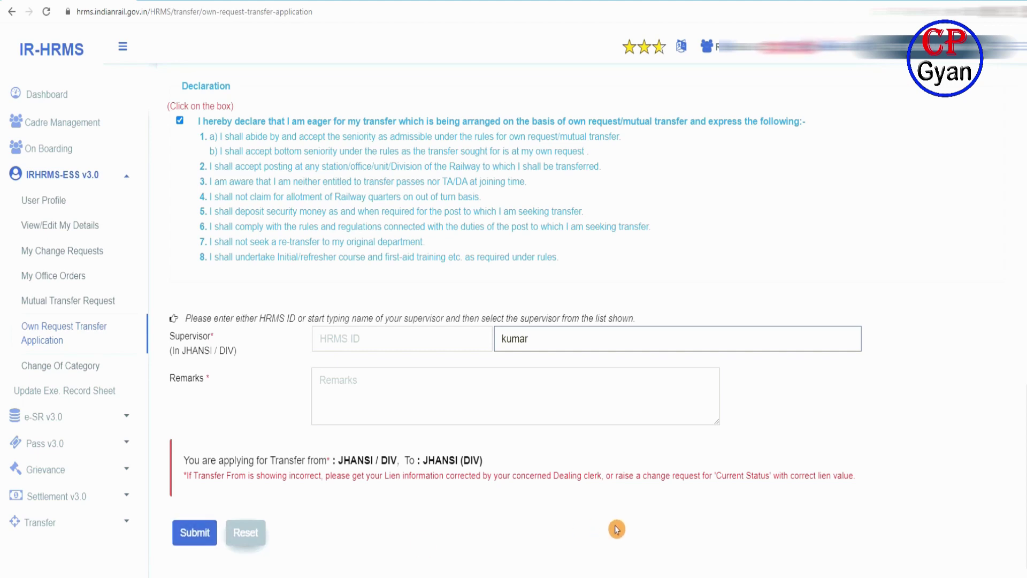